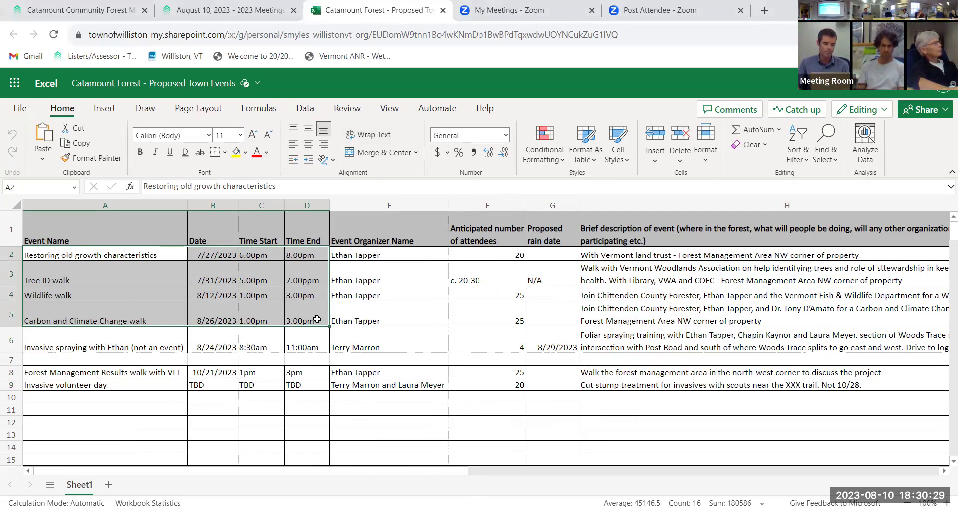
Enter "Confirmed at 8/10/2023 CCF" as the CCF outcome of the Forest Management Results walk with VLT
{"action": "left_click", "coordinate": [97, 372]}
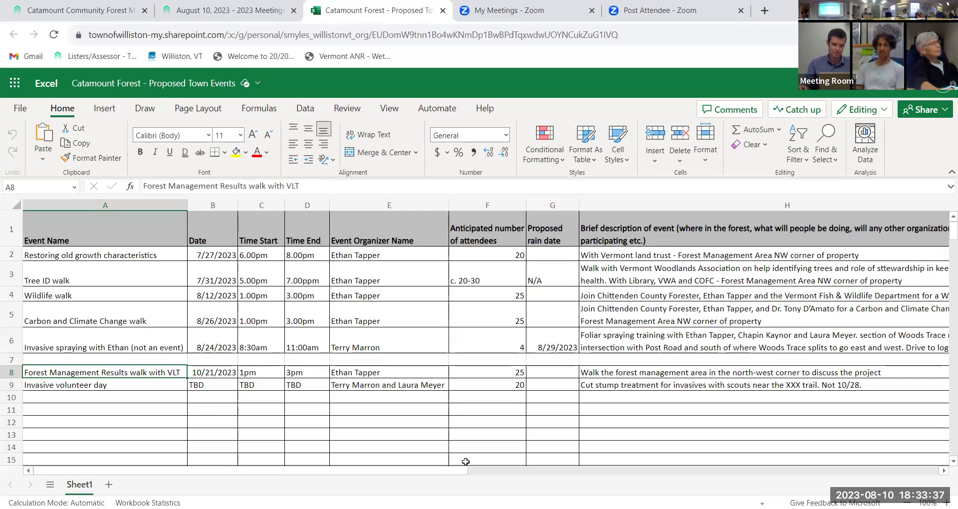
{"action": "left_click_drag", "start_coordinate": [464, 471], "coordinate": [608, 470]}
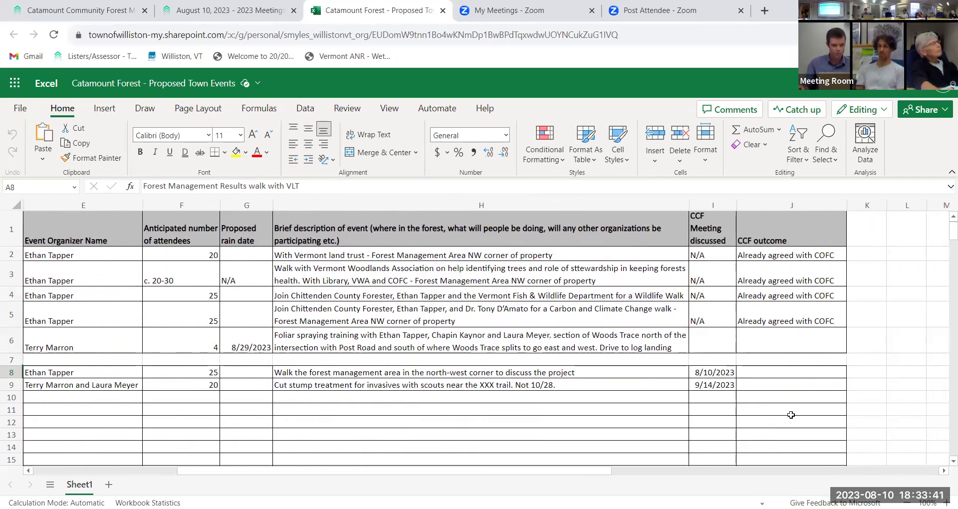
{"action": "left_click", "coordinate": [761, 372]}
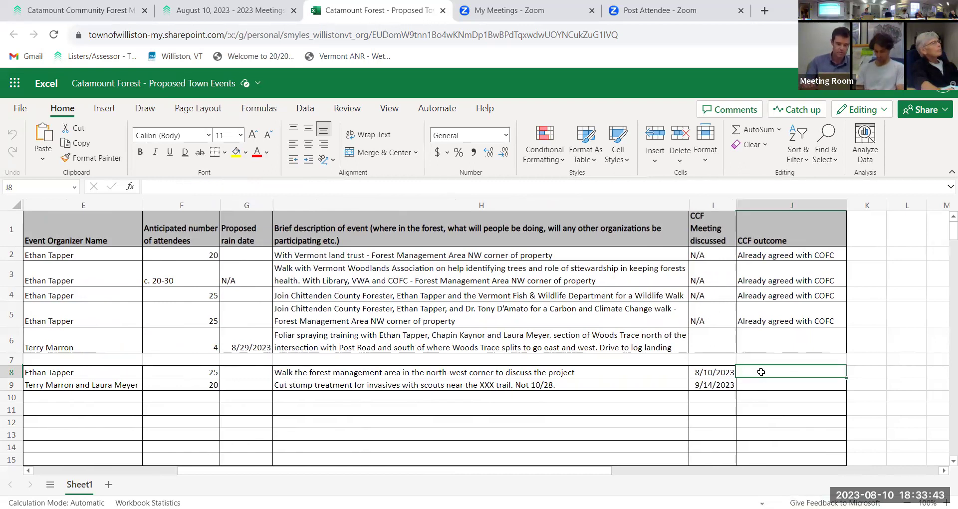
{"action": "type", "text": "Copnf"}
{"action": "key", "text": "BackSpace"}
{"action": "key", "text": "BackSpace"}
{"action": "key", "text": "BackSpace"}
{"action": "type", "text": "n"}
{"action": "type", "text": "med at Ausd"}
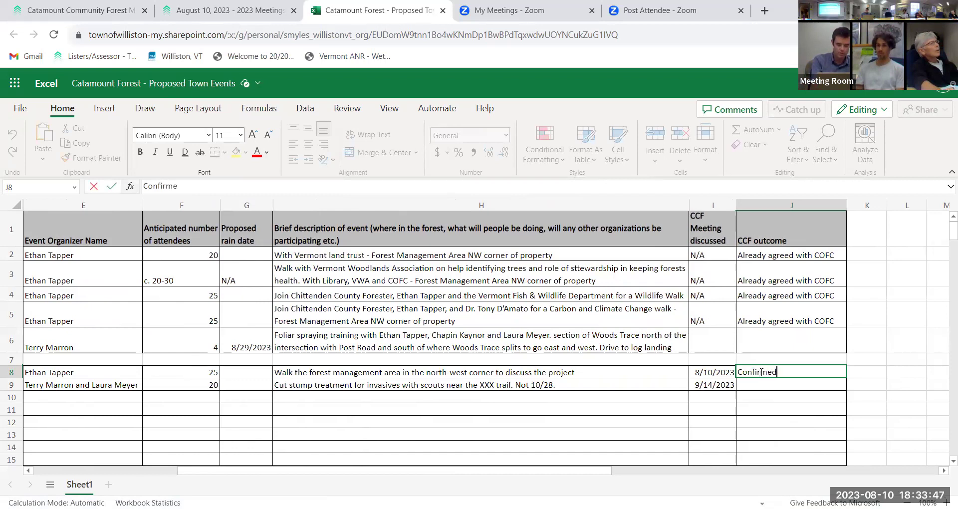
{"action": "key", "text": "BackSpace"}
{"action": "key", "text": "BackSpace"}
{"action": "key", "text": "BackSpace"}
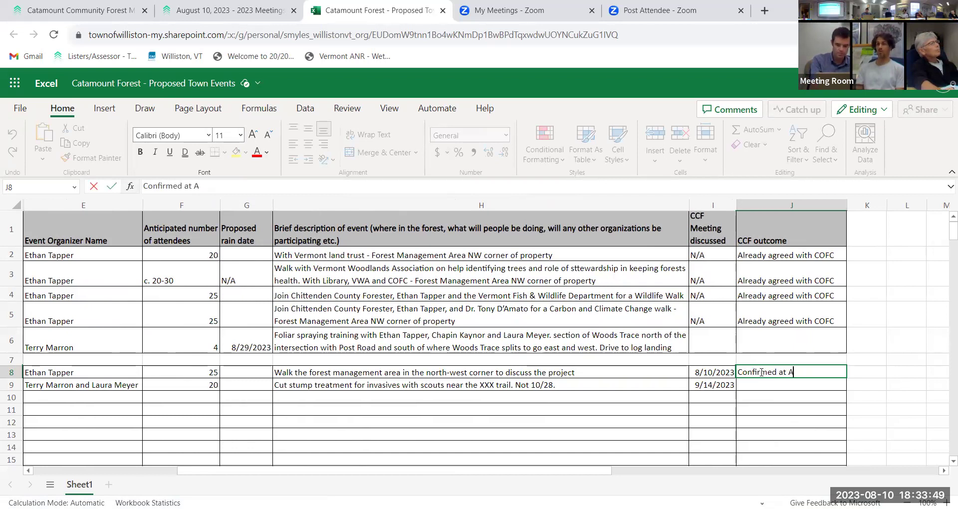
{"action": "type", "text": "8/10/2023 CCF"}
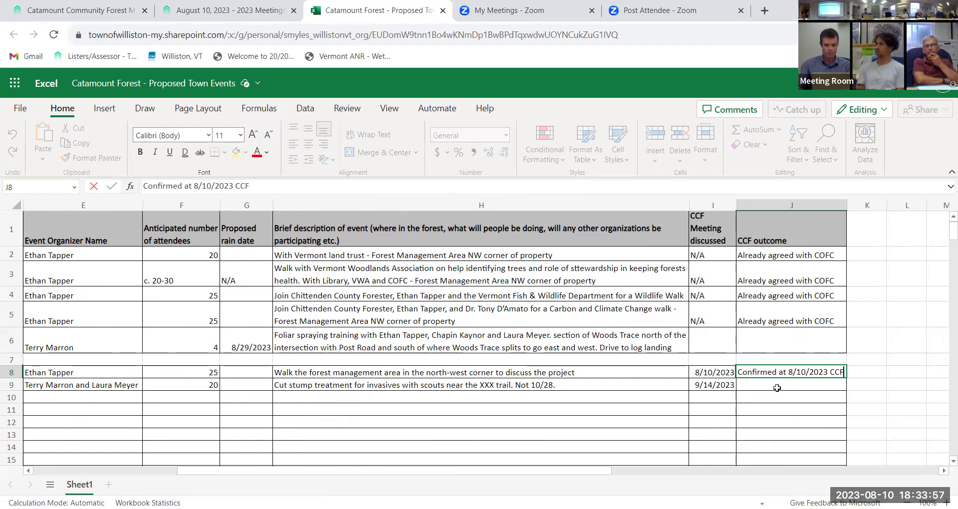
{"action": "left_click", "coordinate": [762, 384]}
Review the Invasive volunteer day row from event name to CCF outcome, including its dates, times, organizers and description
{"action": "key", "text": "Left"}
{"action": "key", "text": "Home"}
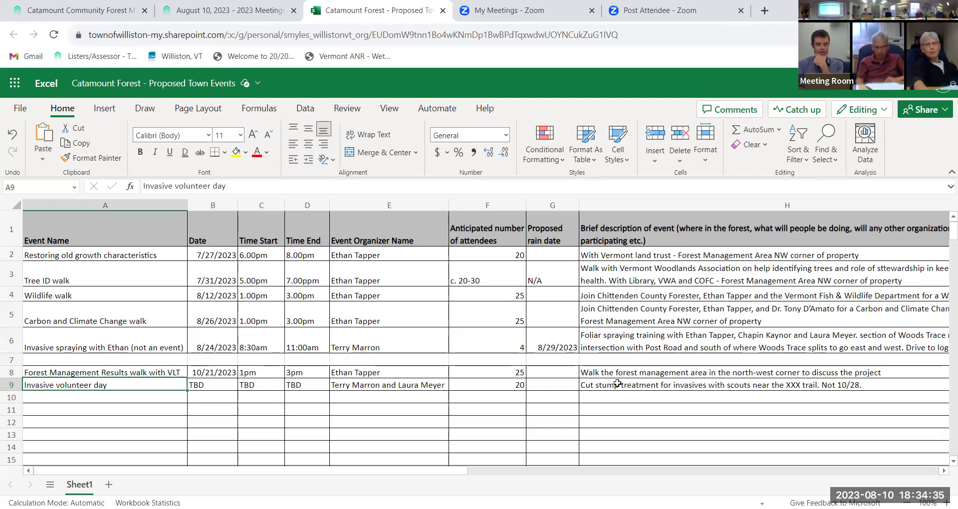
{"action": "key", "text": "Right"}
{"action": "key", "text": "Right"}
{"action": "key", "text": "Right"}
{"action": "key", "text": "Right"}
{"action": "key", "text": "Right"}
{"action": "key", "text": "Right"}
{"action": "key", "text": "Right"}
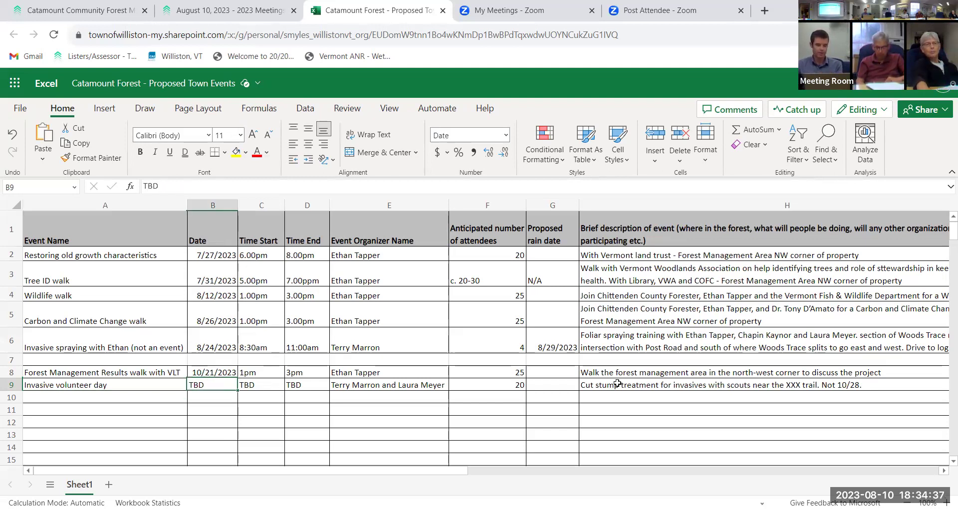
{"action": "key", "text": "Right"}
{"action": "key", "text": "Right"}
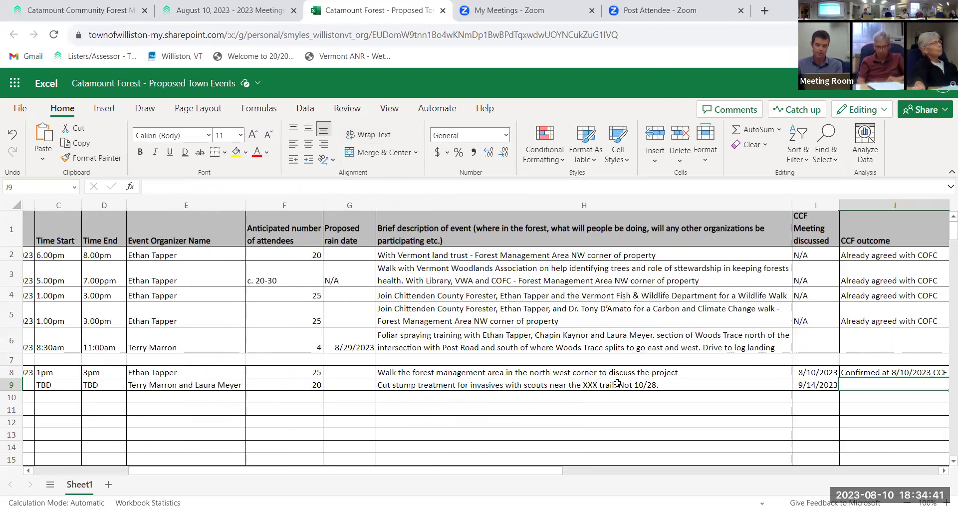
{"action": "key", "text": "Left"}
{"action": "key", "text": "Left"}
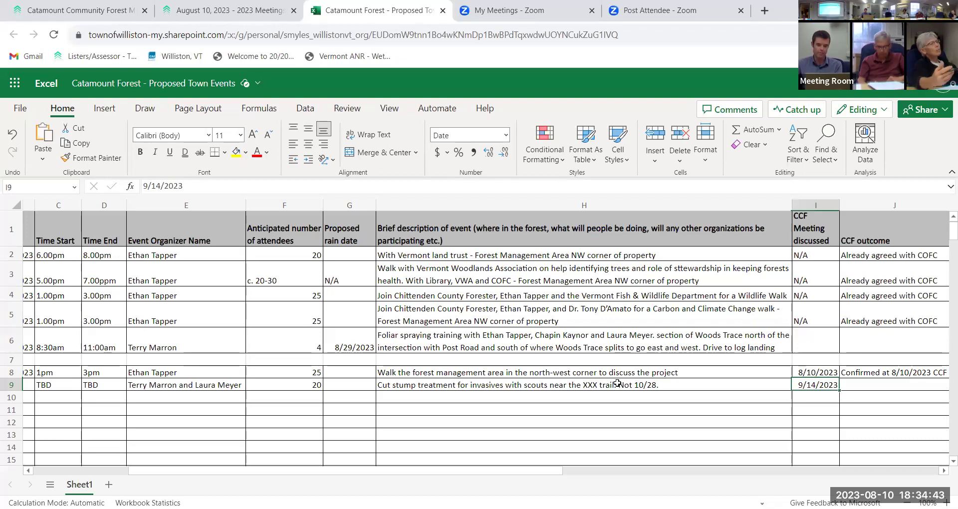
{"action": "key", "text": "Left"}
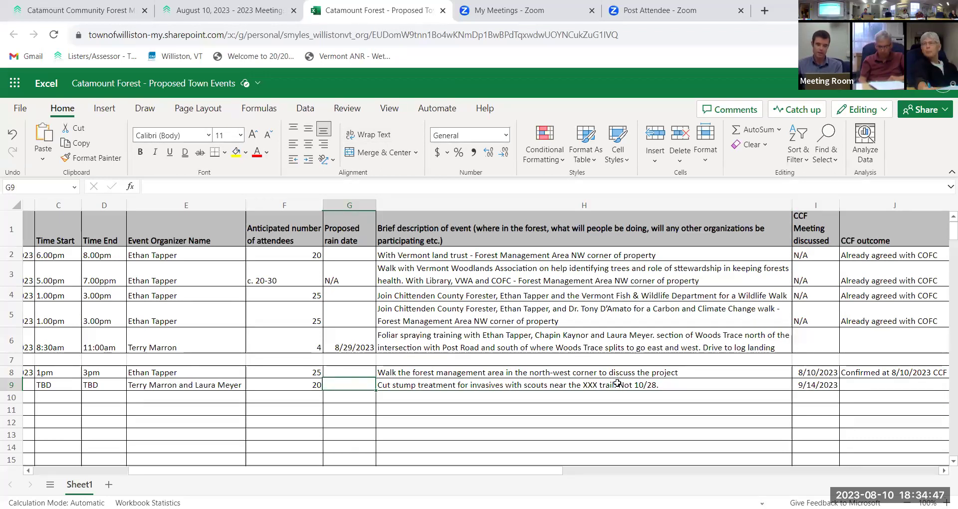
{"action": "key", "text": "Left"}
{"action": "key", "text": "Left"}
{"action": "key", "text": "Left"}
{"action": "key", "text": "Left"}
{"action": "key", "text": "Left"}
{"action": "key", "text": "Left"}
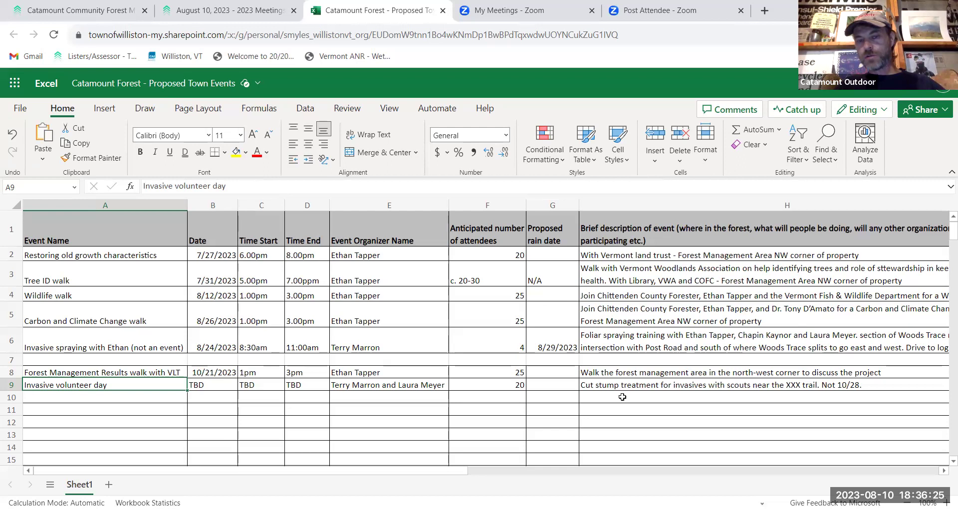
Add a "Cert. Of Insurance" header in K1 and copy the CCF outcome header's formatting onto it
{"action": "scroll", "coordinate": [549, 375], "scroll_direction": "right", "scroll_amount": 10}
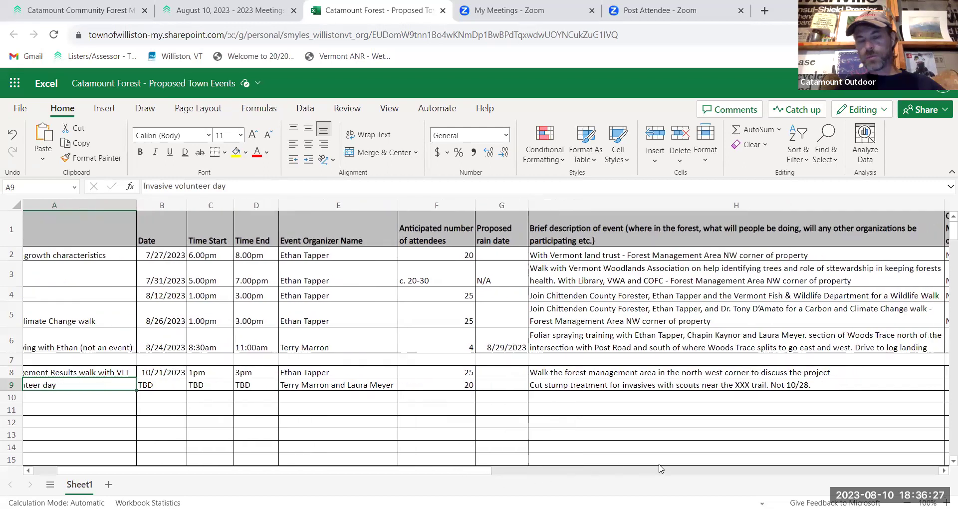
{"action": "left_click", "coordinate": [673, 236]}
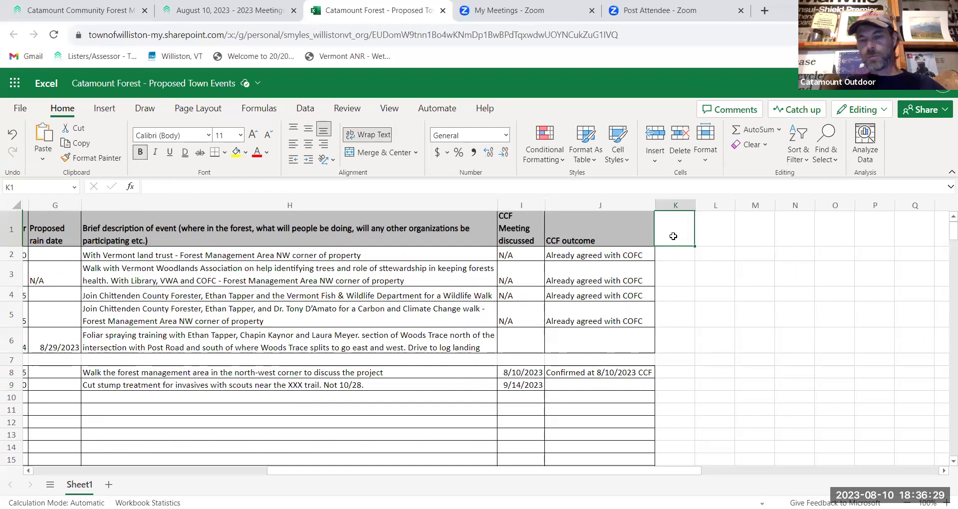
{"action": "type", "text": "Cert. Of Insurance"}
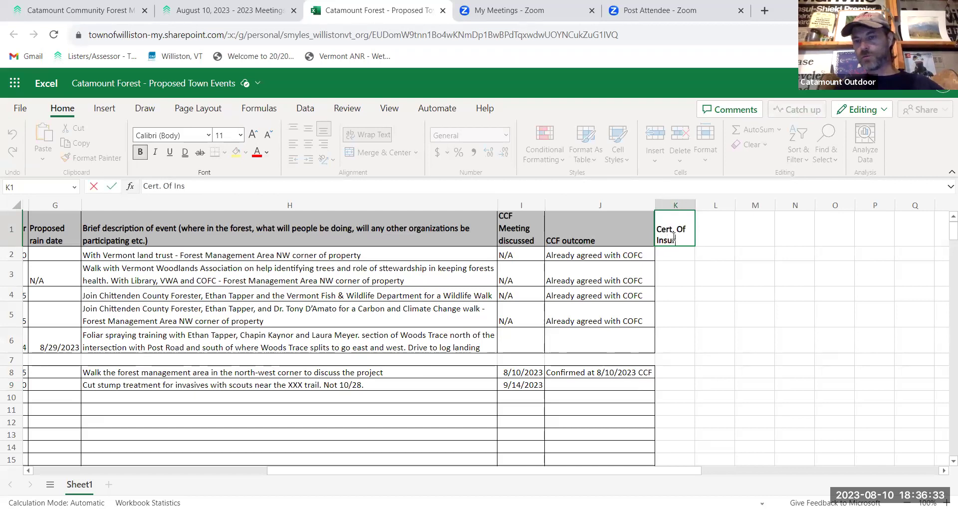
{"action": "left_click", "coordinate": [621, 217]}
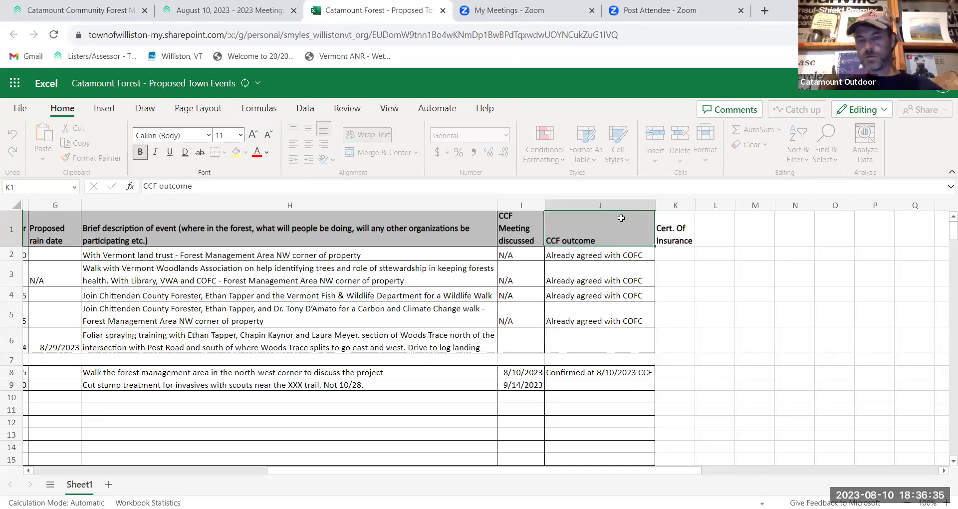
{"action": "left_click", "coordinate": [98, 165]}
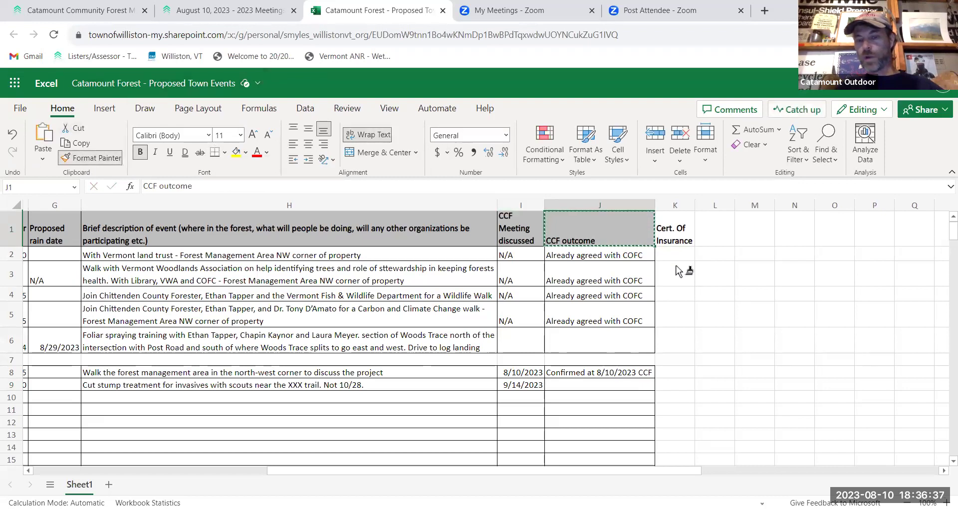
{"action": "left_click", "coordinate": [675, 229]}
Apply all borders to the Cert. Of Insurance cells below the header and widen the column to fit its title on one line
{"action": "left_click_drag", "start_coordinate": [675, 254], "coordinate": [715, 320]}
{"action": "left_click_drag", "start_coordinate": [723, 409], "coordinate": [675, 456]}
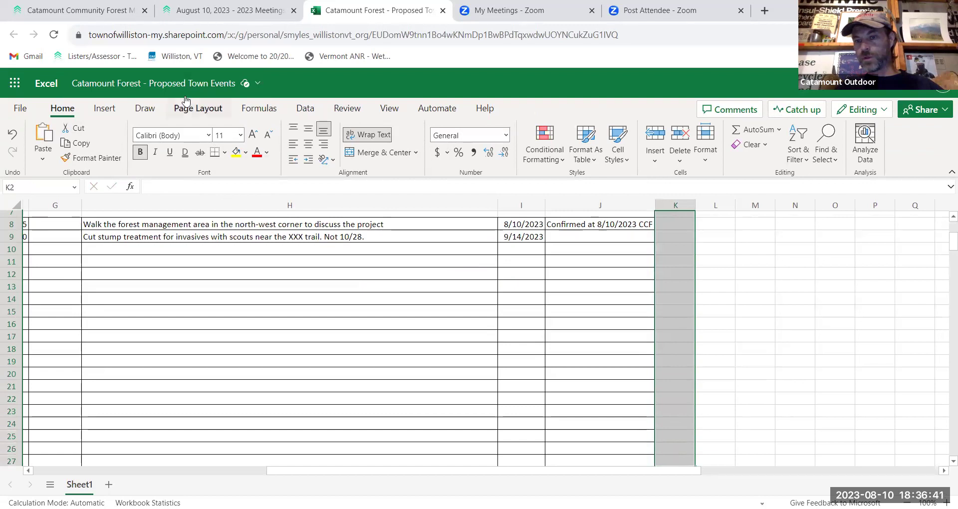
{"action": "left_click", "coordinate": [224, 153]}
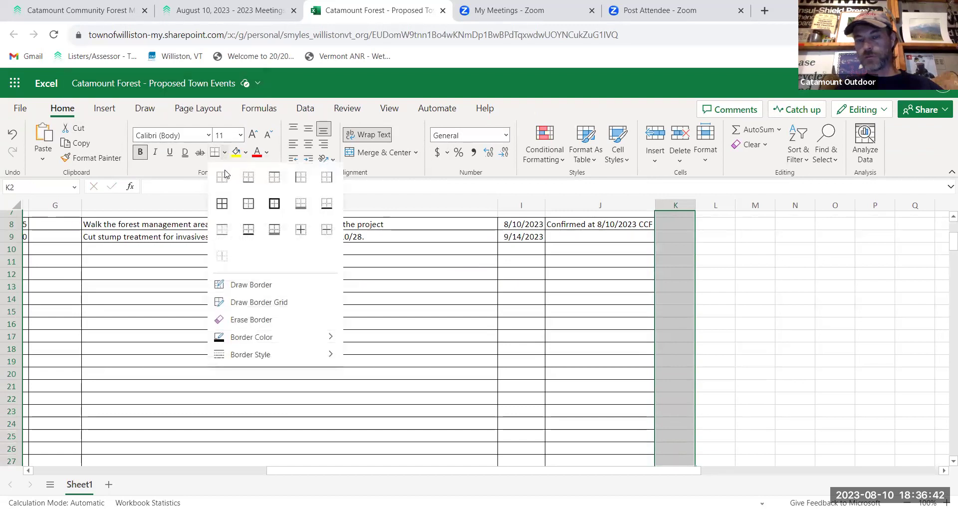
{"action": "left_click", "coordinate": [222, 203]}
{"action": "left_click", "coordinate": [681, 348]}
{"action": "scroll", "coordinate": [683, 332], "scroll_direction": "up", "scroll_amount": 3}
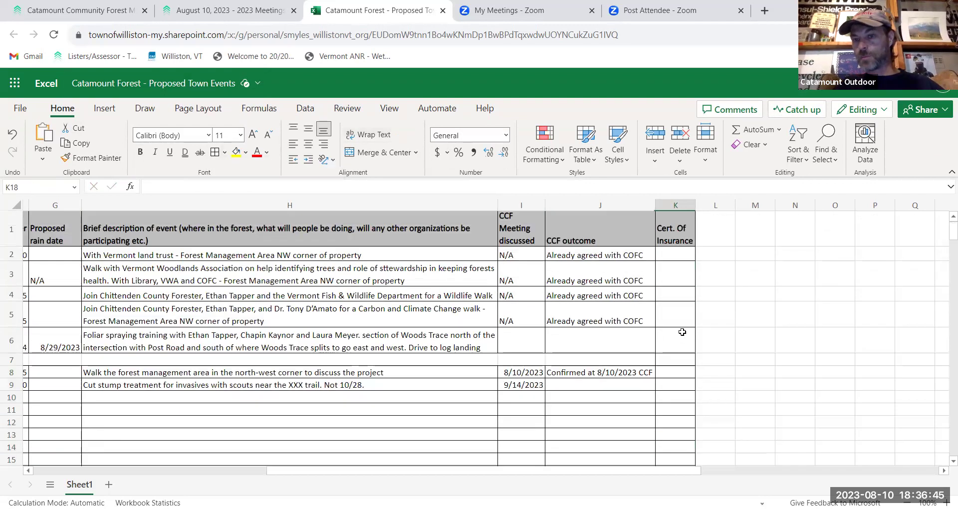
{"action": "left_click_drag", "start_coordinate": [692, 208], "coordinate": [725, 205]}
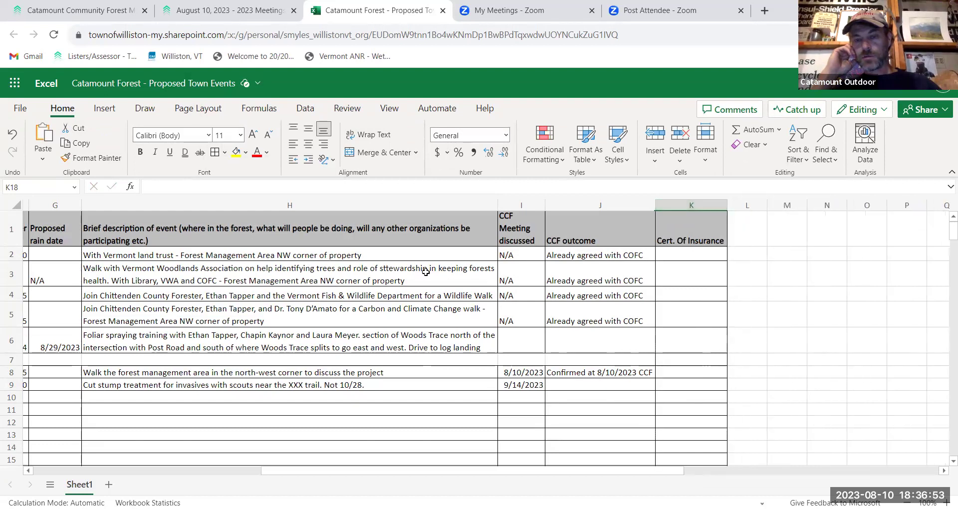
Review the invasive spraying row across its date, times, organizer, description, CCF outcome and insurance columns
{"action": "scroll", "coordinate": [524, 471], "scroll_direction": "left", "scroll_amount": 10}
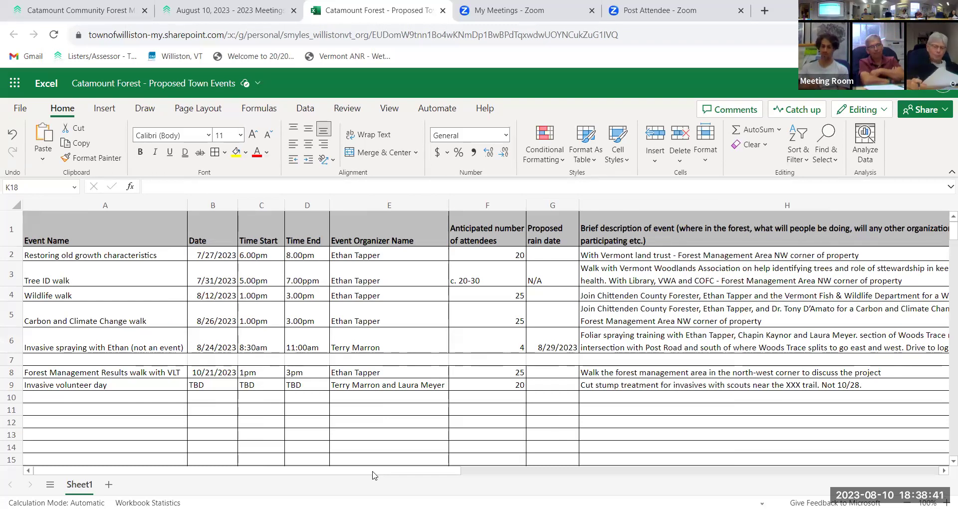
{"action": "left_click_drag", "start_coordinate": [83, 339], "coordinate": [420, 346]}
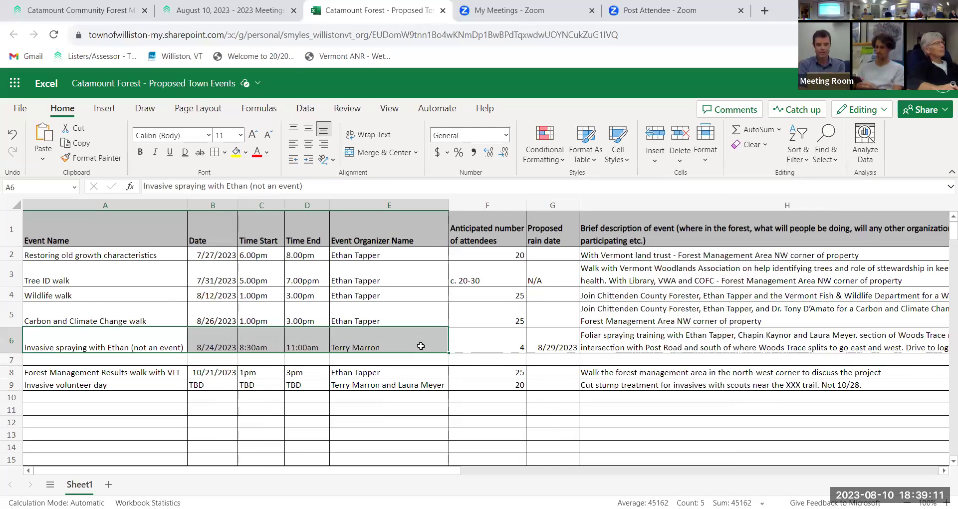
{"action": "key", "text": "Right"}
{"action": "key", "text": "Right"}
{"action": "key", "text": "Right"}
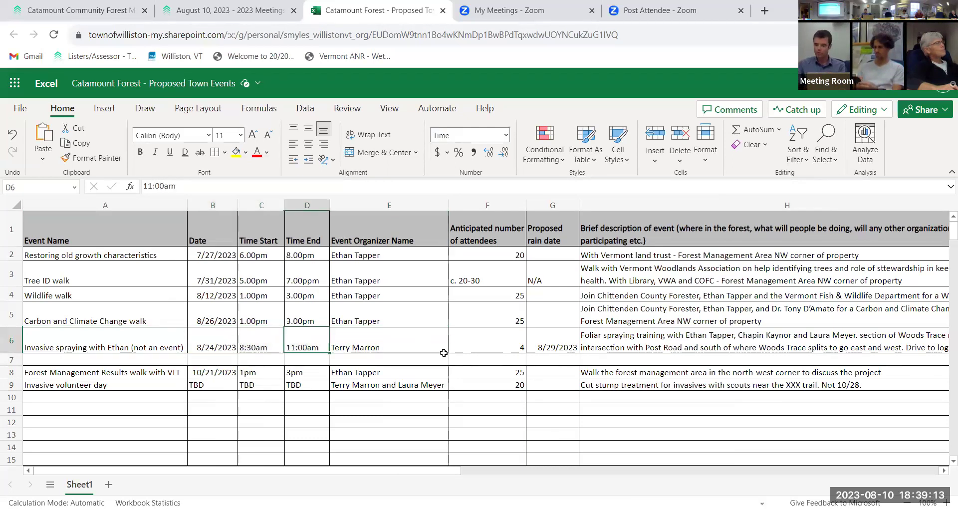
{"action": "left_click", "coordinate": [700, 349]}
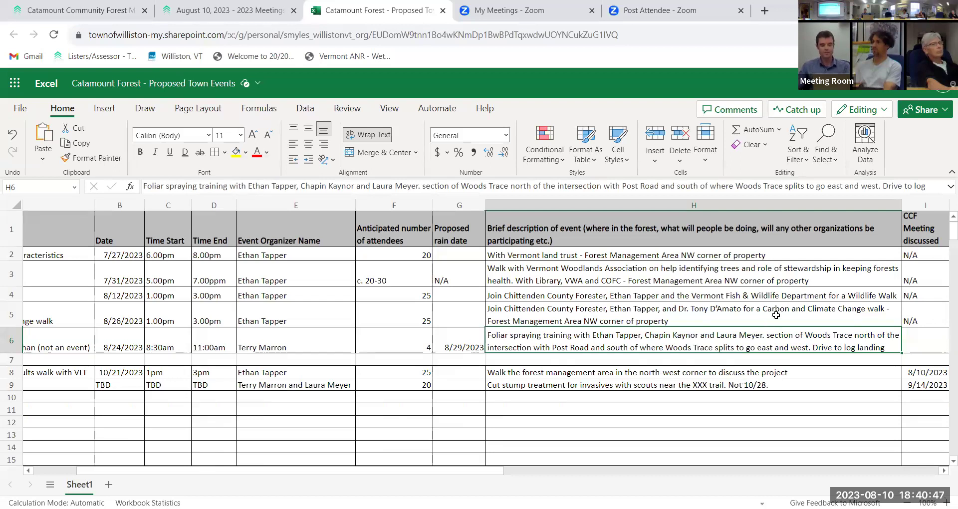
{"action": "key", "text": "Right"}
{"action": "key", "text": "Right"}
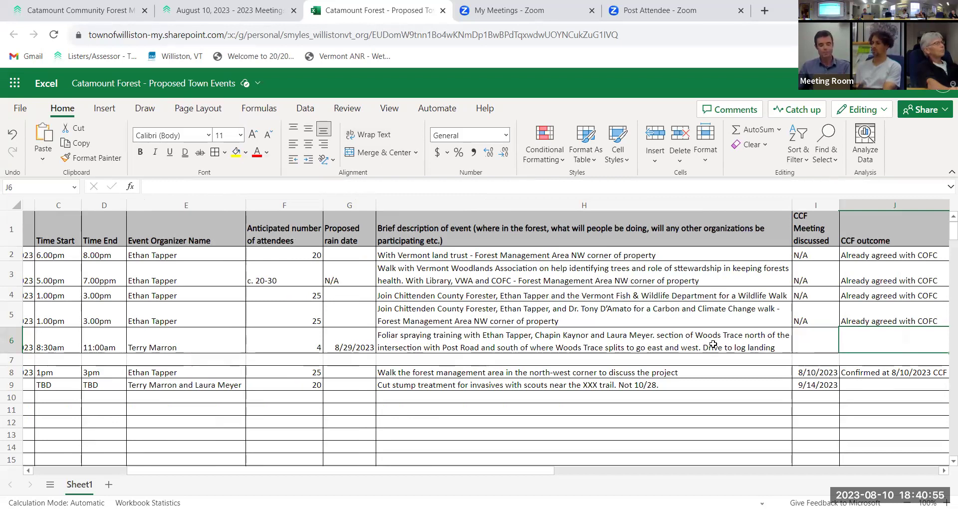
{"action": "key", "text": "Right"}
{"action": "key", "text": "Left"}
{"action": "key", "text": "Left"}
{"action": "key", "text": "Left"}
{"action": "key", "text": "Left"}
{"action": "key", "text": "Left"}
{"action": "key", "text": "Left"}
{"action": "key", "text": "Left"}
{"action": "key", "text": "Left"}
{"action": "key", "text": "Left"}
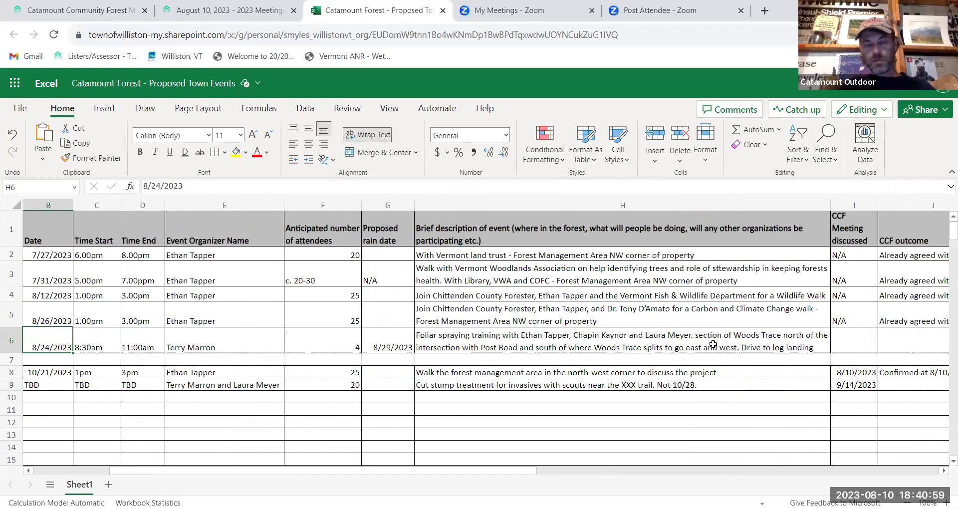
{"action": "key", "text": "Left"}
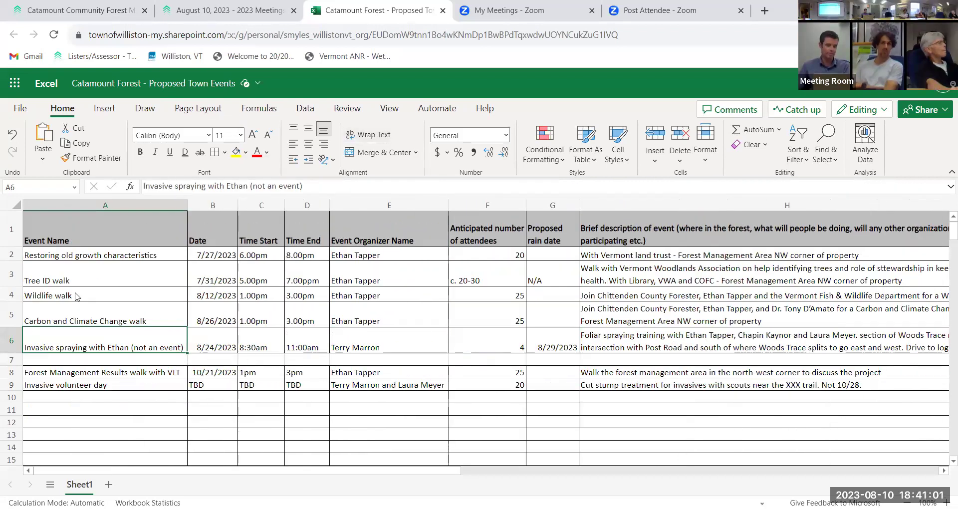
{"action": "left_click", "coordinate": [31, 359]}
{"action": "right_click", "coordinate": [32, 360]}
{"action": "left_click", "coordinate": [222, 344]}
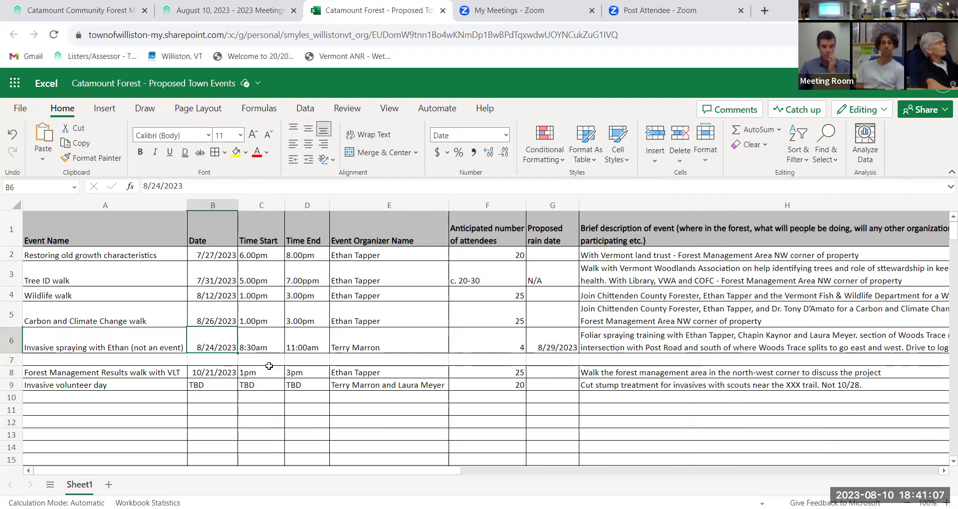
{"action": "left_click", "coordinate": [13, 340]}
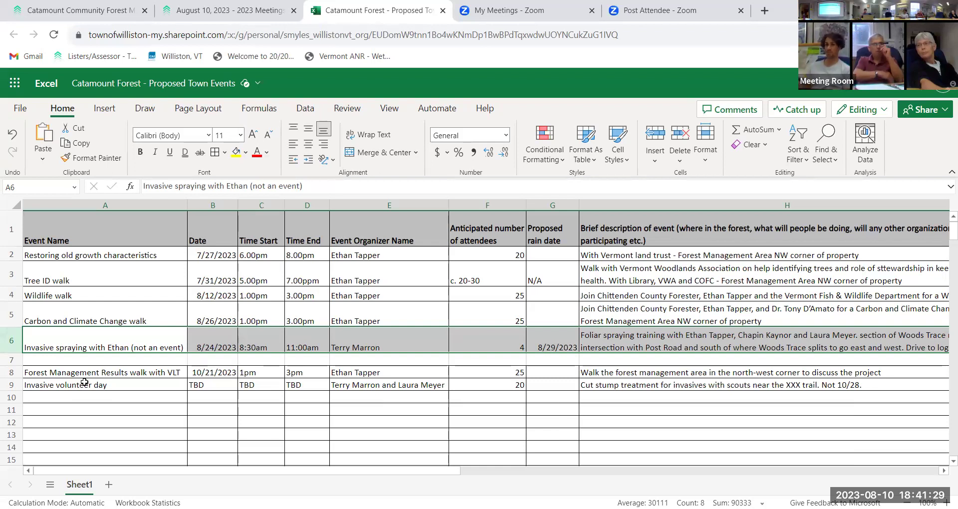
Copy the "Confirmed at 8/10/2023 CCF" outcome from the Forest Management Results walk into the invasive spraying row
{"action": "left_click", "coordinate": [663, 351]}
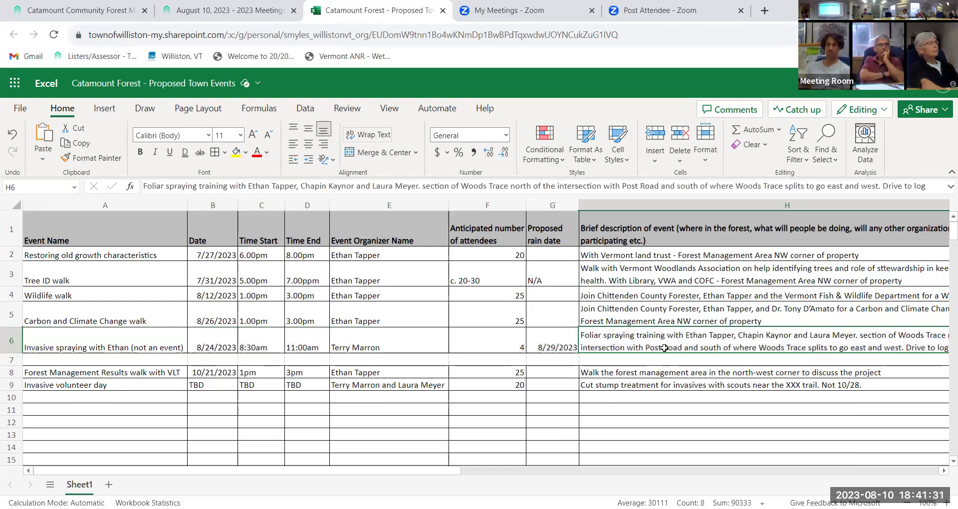
{"action": "key", "text": "Right"}
{"action": "key", "text": "Right"}
{"action": "key", "text": "Right"}
{"action": "key", "text": "Right"}
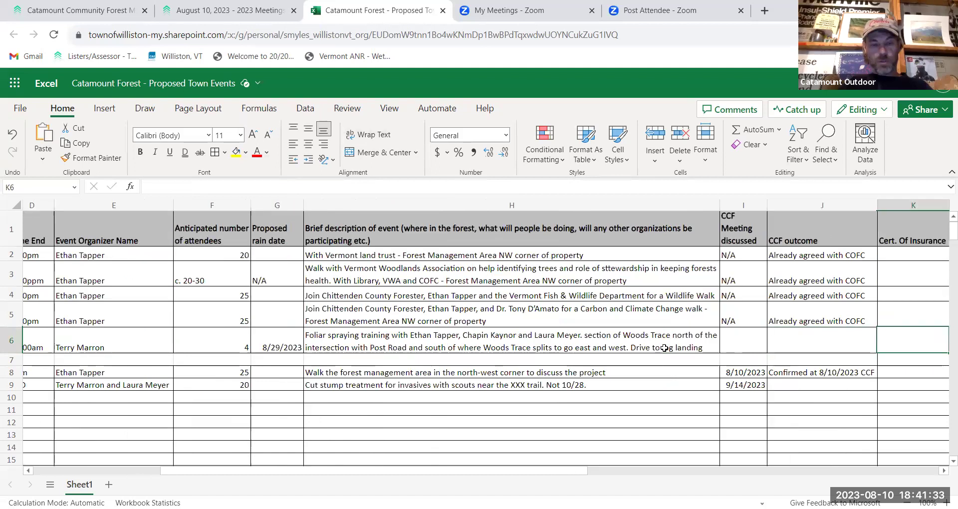
{"action": "left_click", "coordinate": [838, 372]}
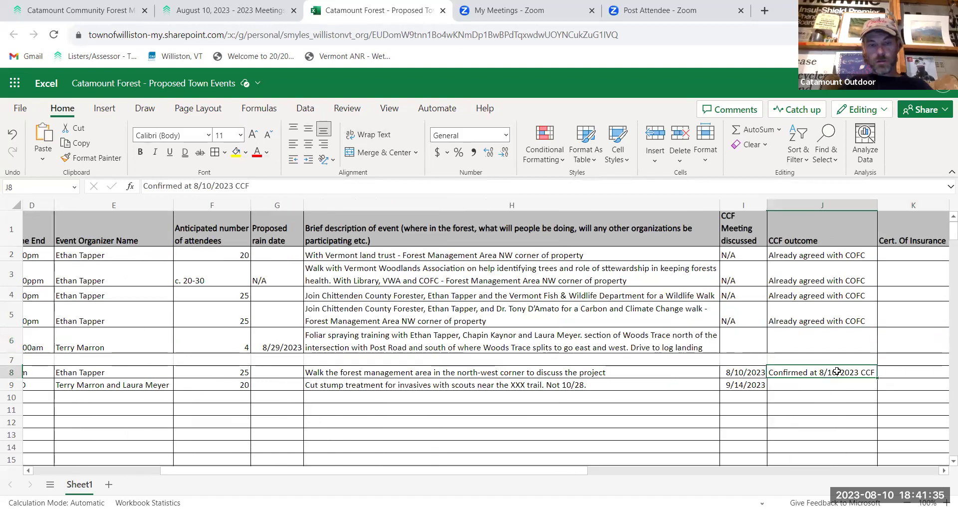
{"action": "key", "text": "ctrl+c"}
{"action": "left_click", "coordinate": [807, 339]}
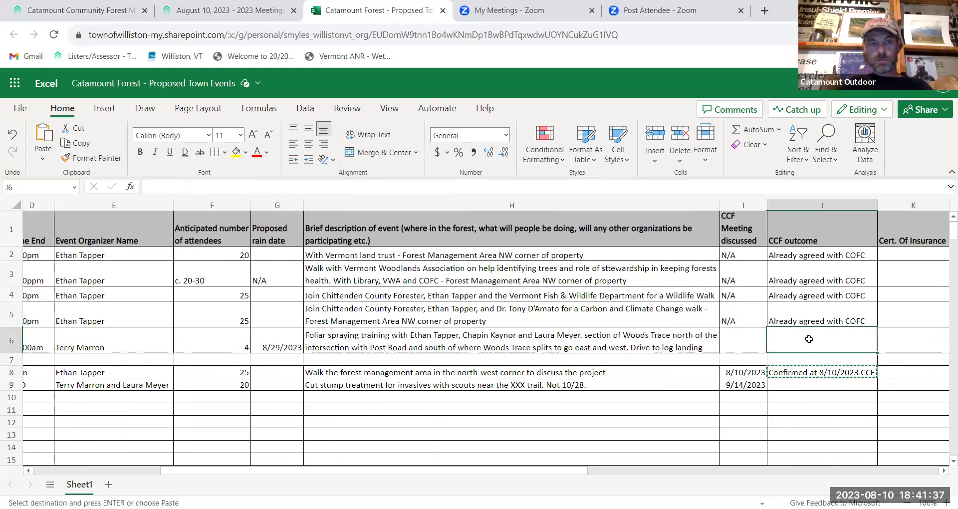
{"action": "key", "text": "ctrl+v"}
Copy the 8/10/2023 CCF meeting date from the Forest Management Results walk into the invasive spraying row
{"action": "left_click", "coordinate": [759, 340]}
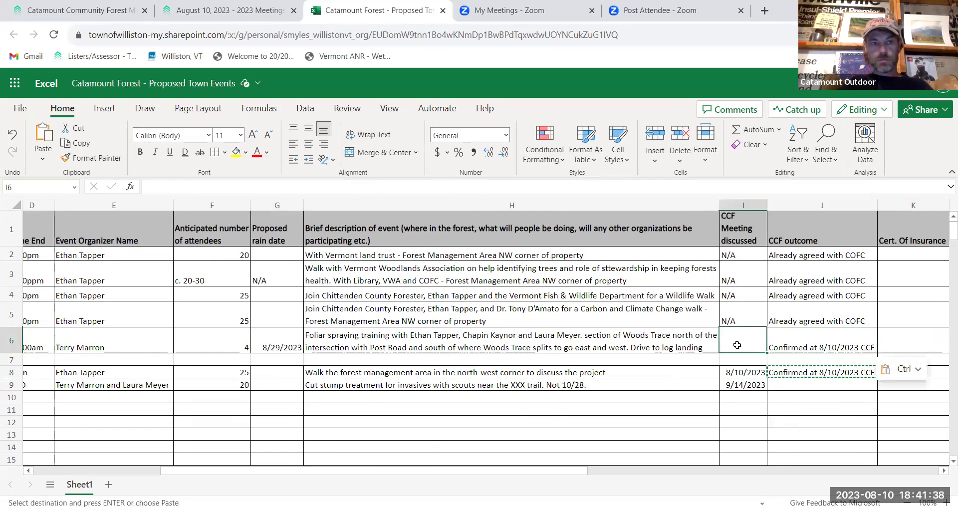
{"action": "left_click", "coordinate": [746, 370]}
{"action": "key", "text": "ctrl+c"}
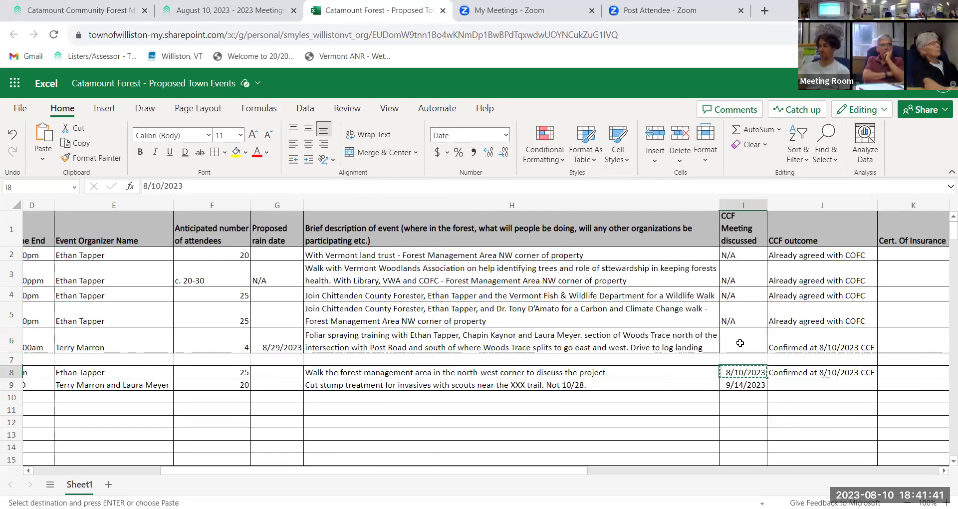
{"action": "left_click", "coordinate": [741, 343]}
{"action": "key", "text": "ctrl+v"}
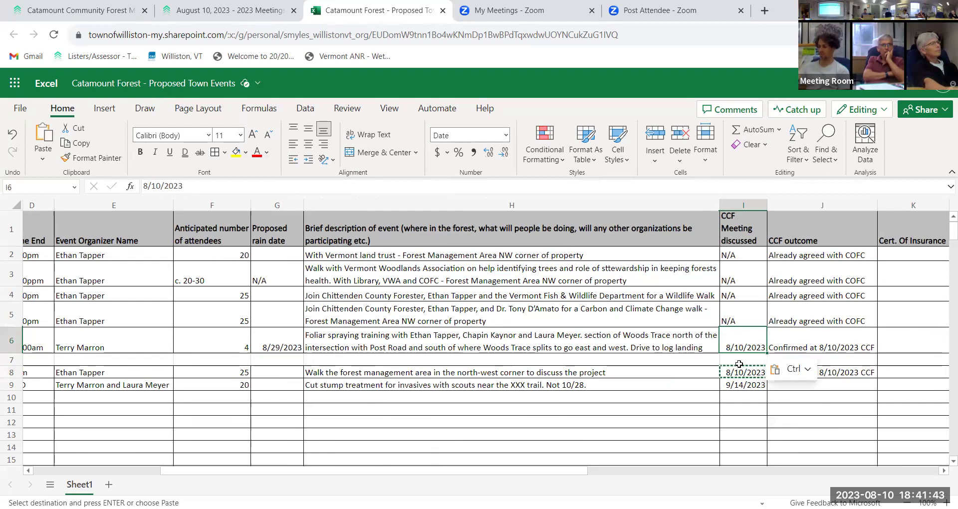
{"action": "left_click", "coordinate": [739, 361]}
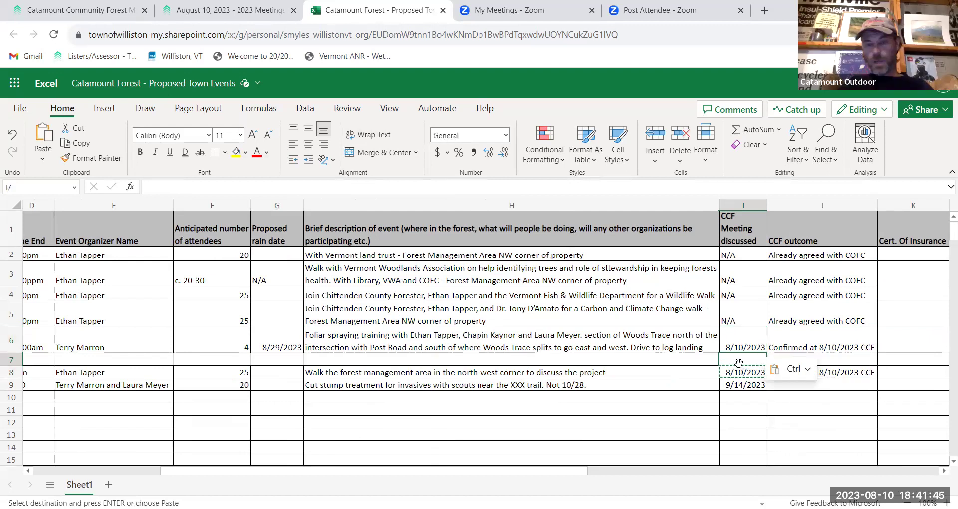
Examine the event names and dates of the Forest Management Results walk and invasive volunteer day rows
{"action": "key", "text": "Left"}
{"action": "key", "text": "Home"}
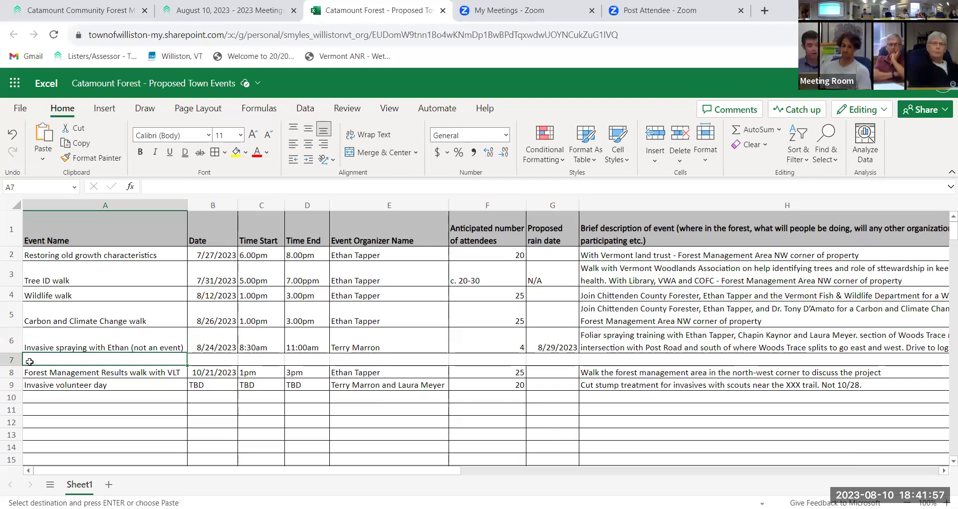
{"action": "left_click", "coordinate": [62, 395]}
{"action": "left_click", "coordinate": [67, 383]}
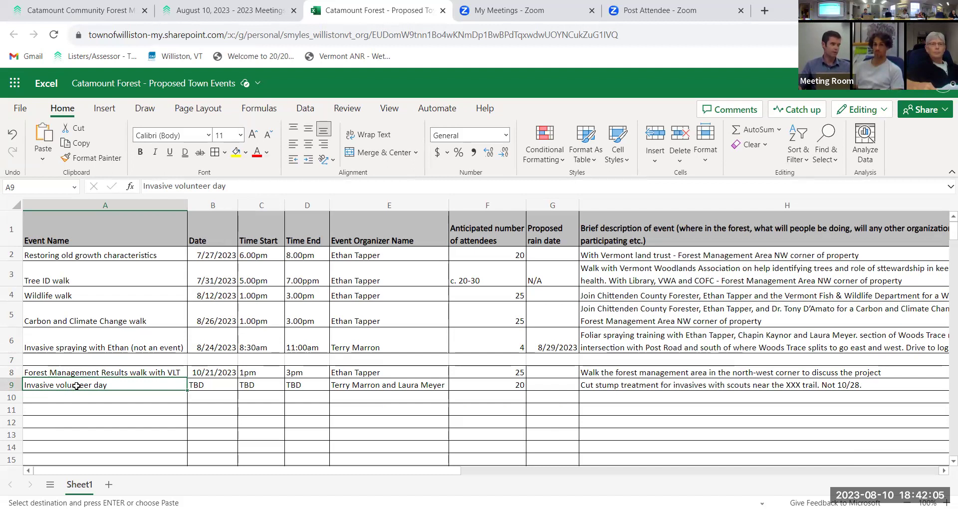
{"action": "left_click", "coordinate": [81, 372]}
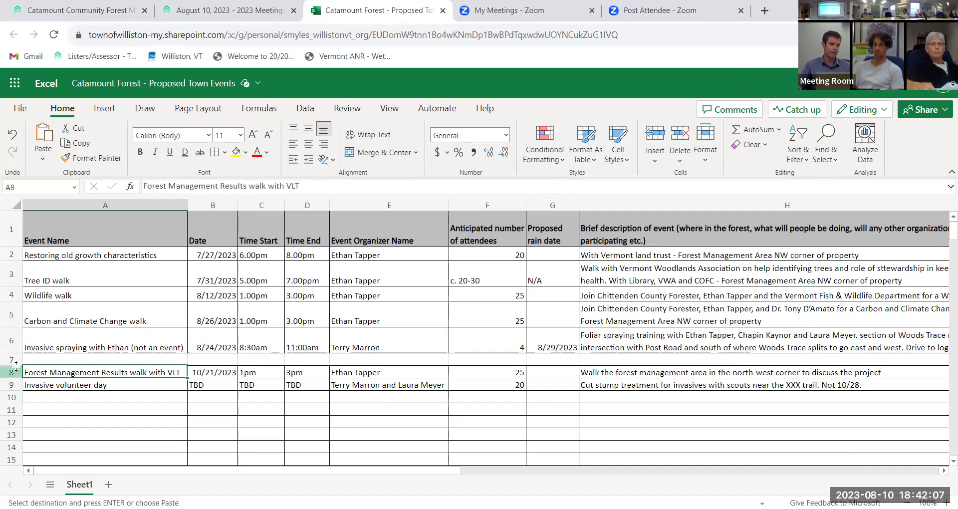
{"action": "left_click", "coordinate": [10, 372]}
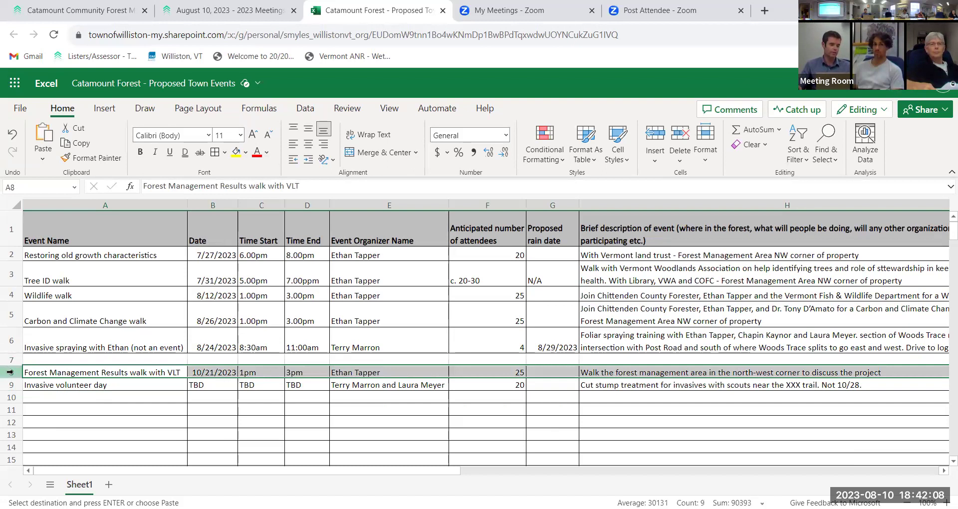
{"action": "left_click", "coordinate": [91, 385]}
{"action": "left_click", "coordinate": [94, 398]}
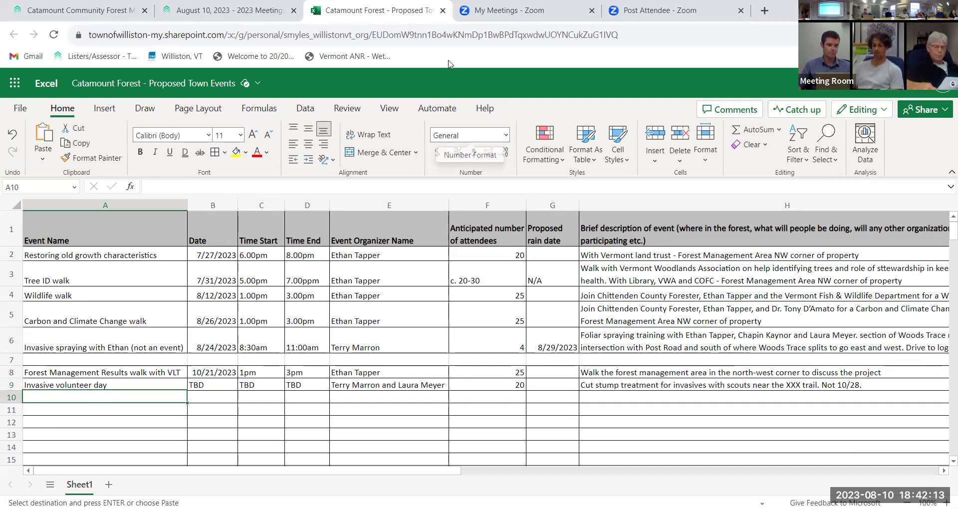